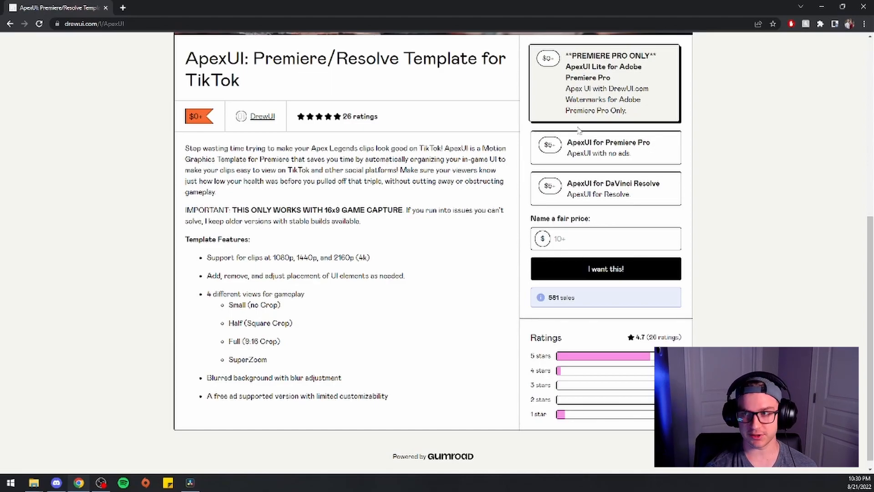
Step: Choose the ApexUI for DaVinci Resolve version of the template on the product page
click(633, 145)
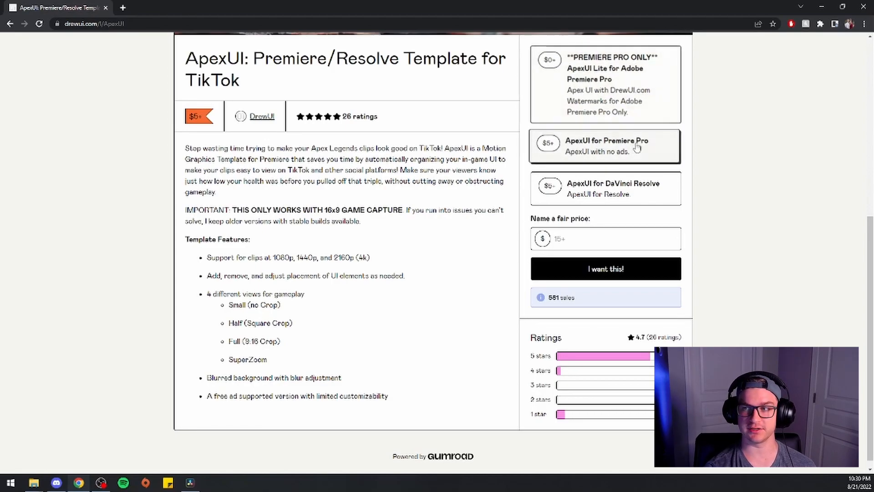
click(605, 196)
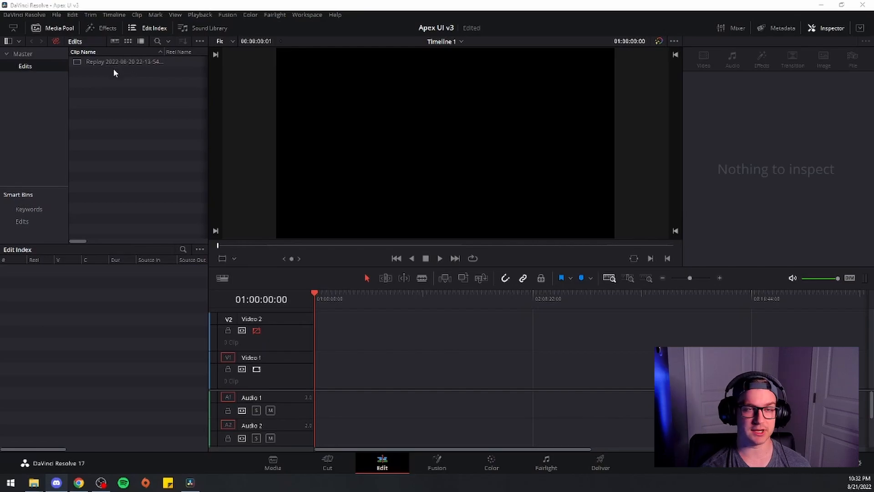
Step: Switch to DaVinci Resolve, place the replay clip at the start of Timeline 1 on Video 1, and save the project
drag(110, 63, 321, 394)
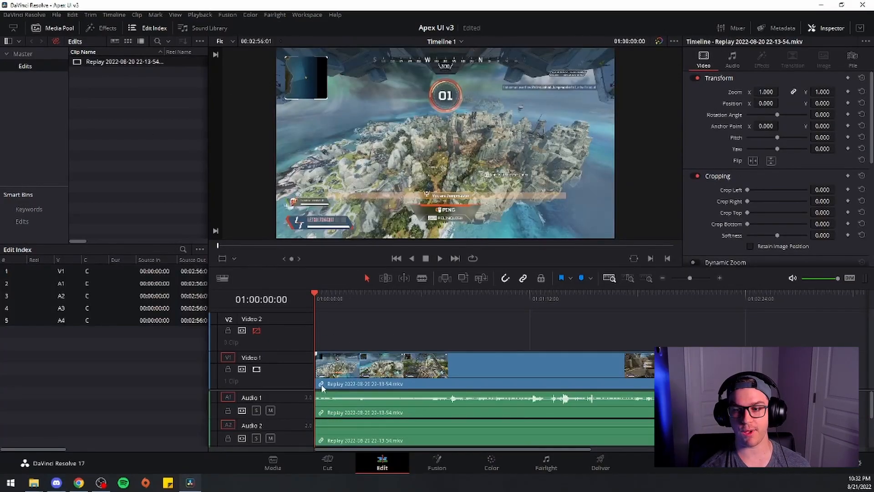
key(ctrl+s)
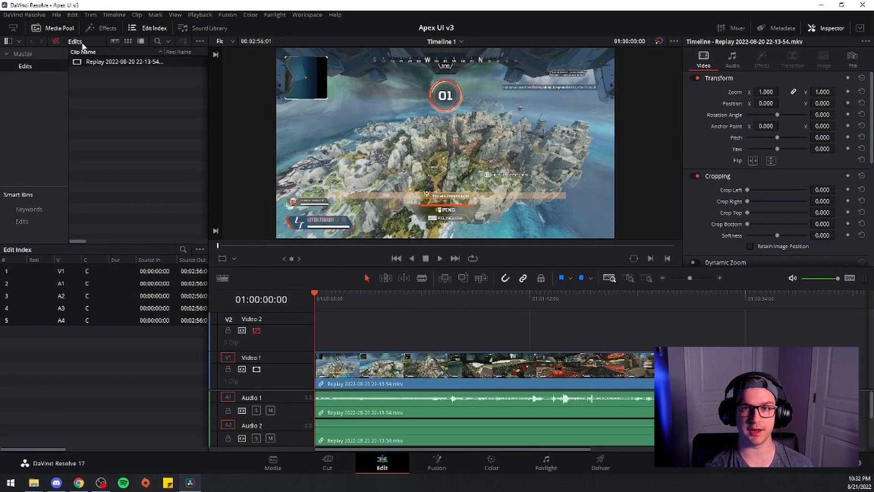
Step: Review the Master Settings and Image Scaling in the project settings, leaving without saving
click(56, 14)
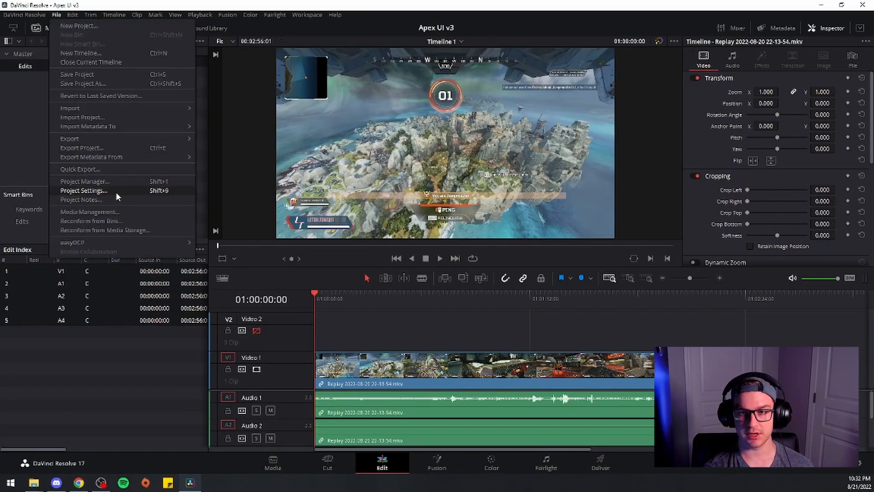
click(116, 191)
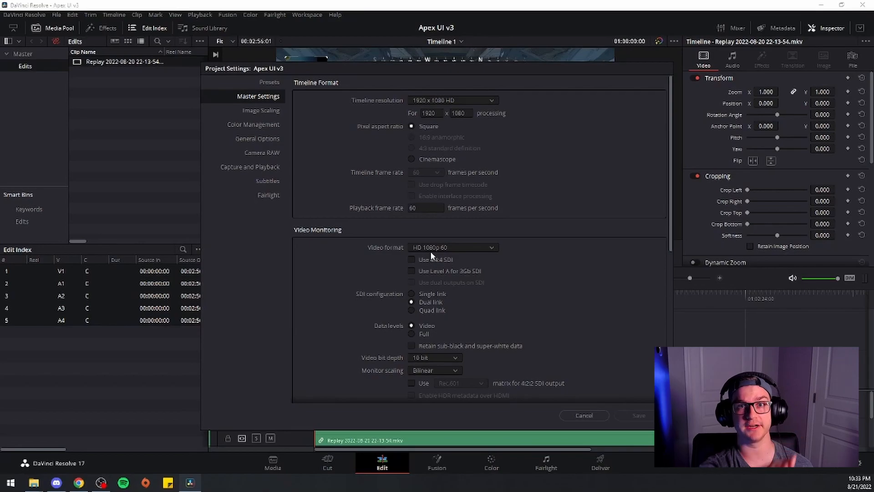
click(268, 112)
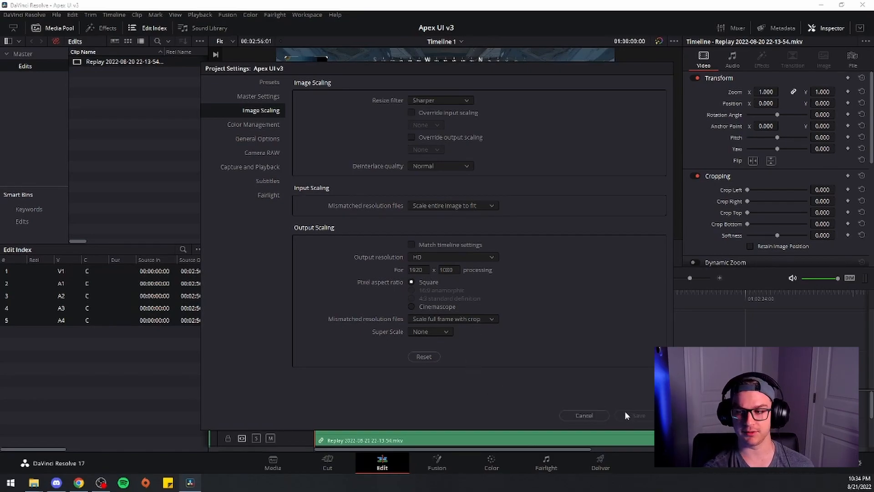
click(584, 415)
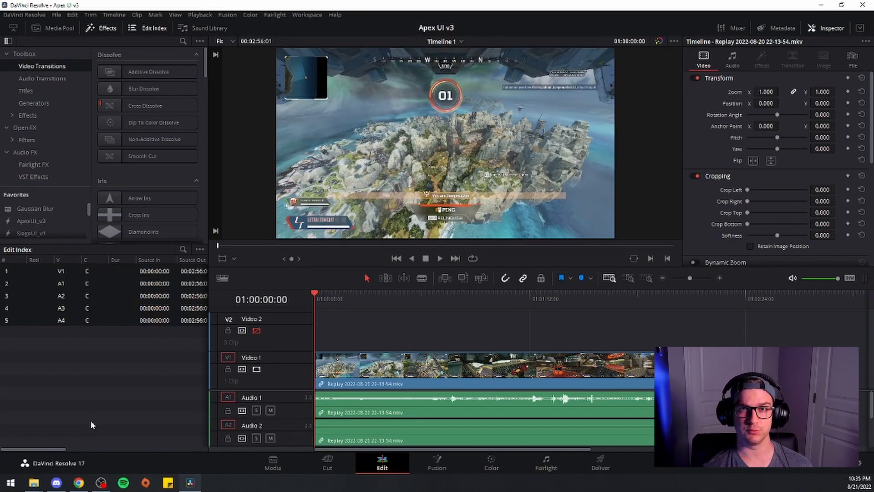
Step: Apply the favorite ApexUI_v3 effect to the replay clip on Video 1
scroll(40, 209, down, 1)
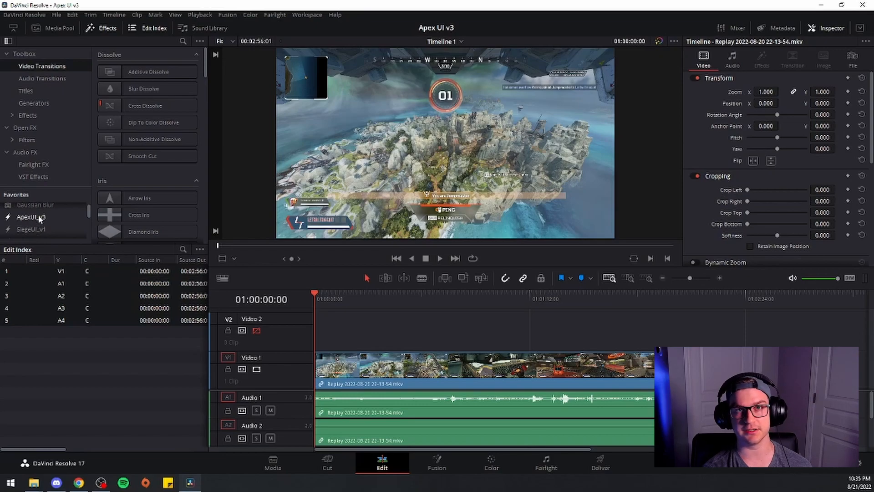
drag(36, 218, 357, 367)
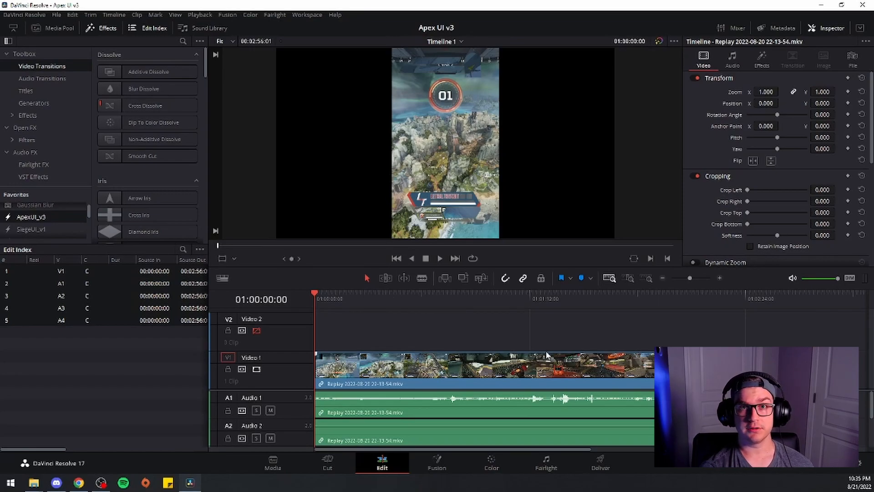
Step: In the ApexUI_v3 controls, set Top Bar Position X to 0.484, save the project, and set Game Mode to Unranked Battle Royale
click(766, 67)
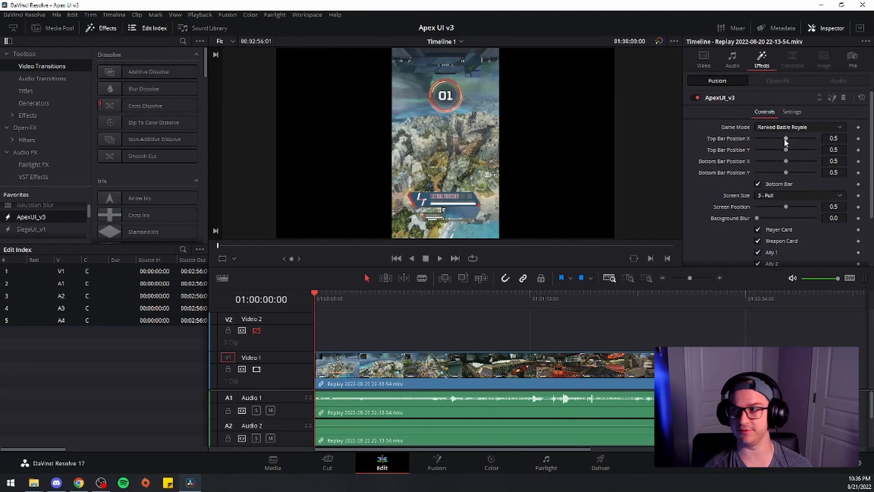
drag(789, 134, 783, 129)
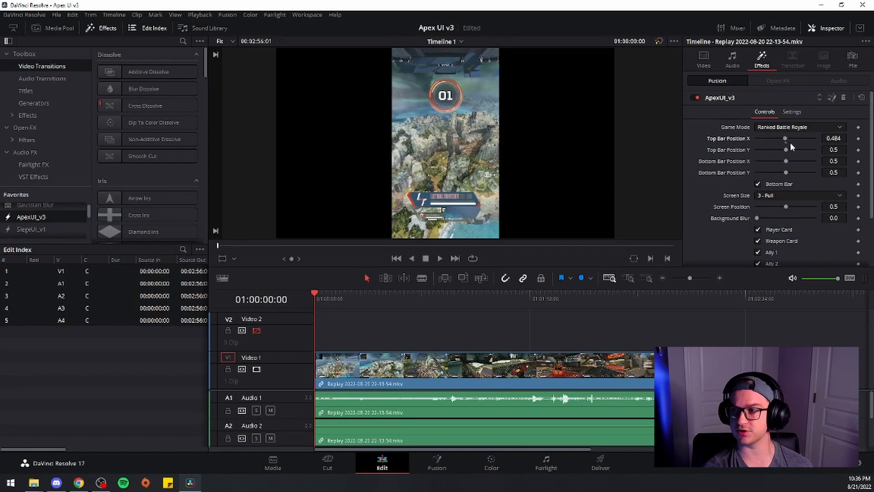
key(ctrl+s)
click(789, 128)
click(785, 147)
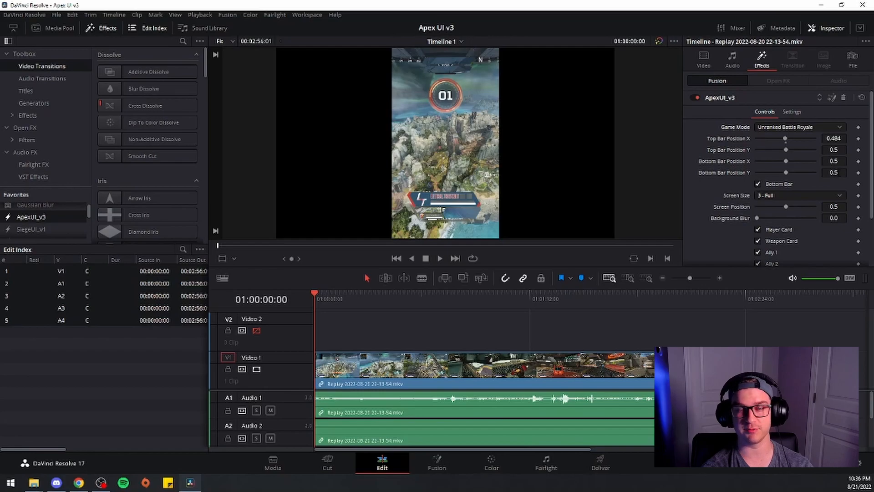
Step: Set the Top Bar Position to X 0.484, Y 0.429 and the Bottom Bar Position to X 0.526, Y 0.494
click(834, 138)
text(.484)
key(Tab)
text(.429)
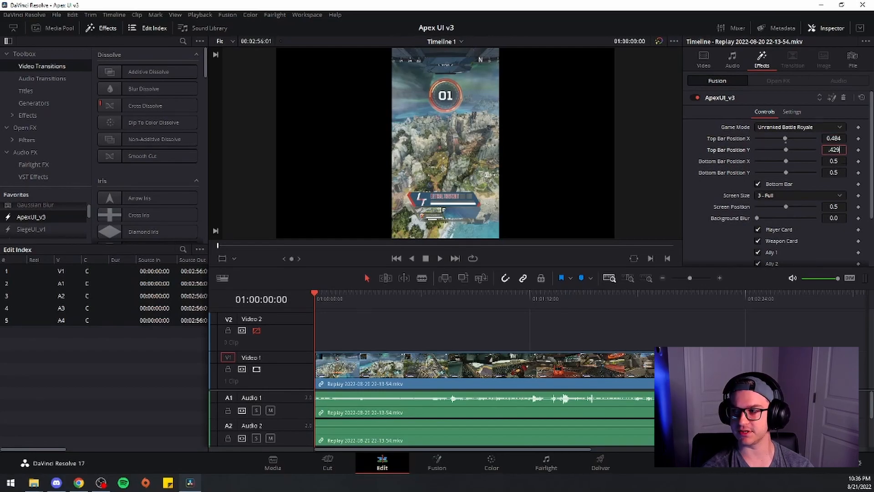
key(Tab)
text(.526)
key(Tab)
text(.494)
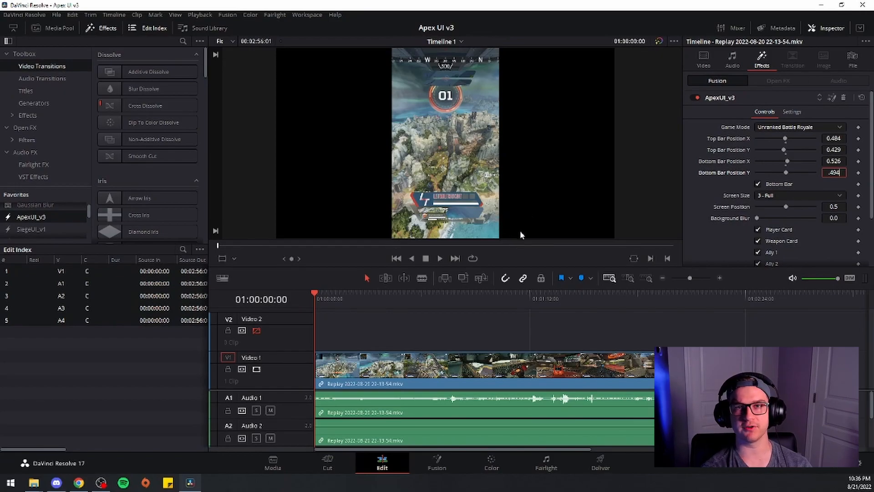
Step: Turn off the Ally 1 element in the ApexUI_v3 effect and save the project
scroll(777, 223, down, 3)
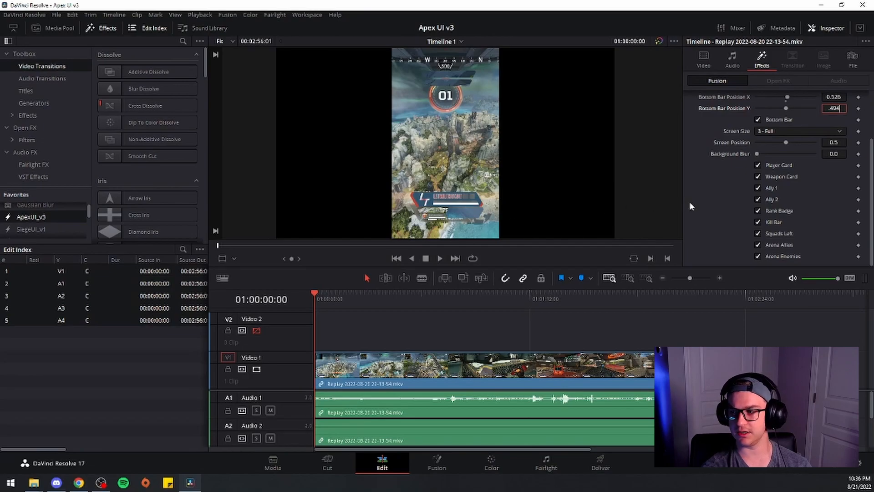
click(759, 188)
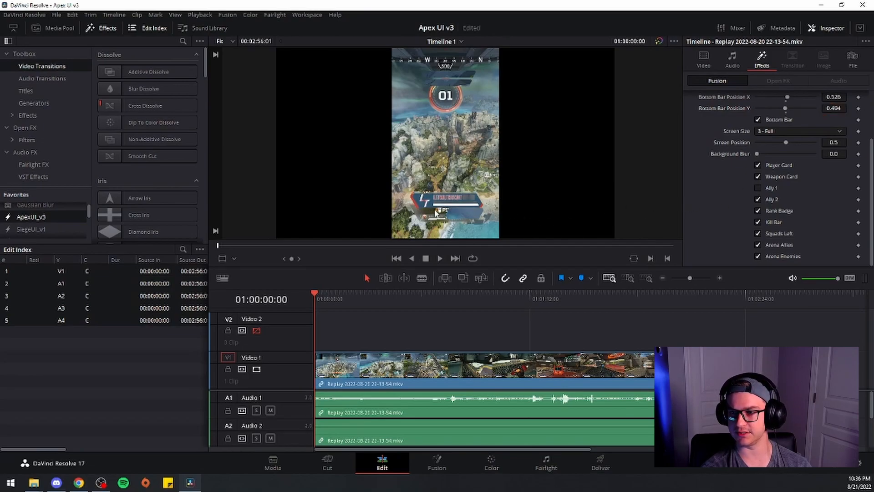
key(ctrl+s)
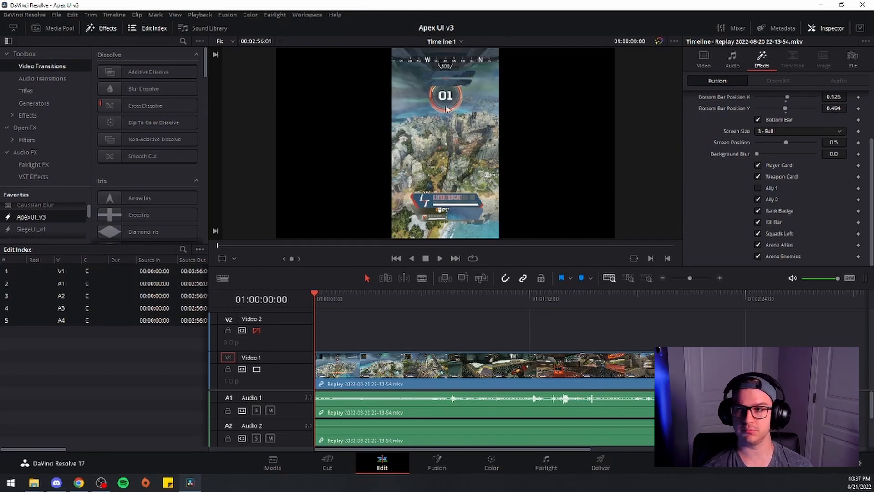
Step: Preview the gameplay from 01:01:09:45 to 01:01:20:18, comparing the original footage with the ApexUI_v3 layout
drag(327, 295, 526, 294)
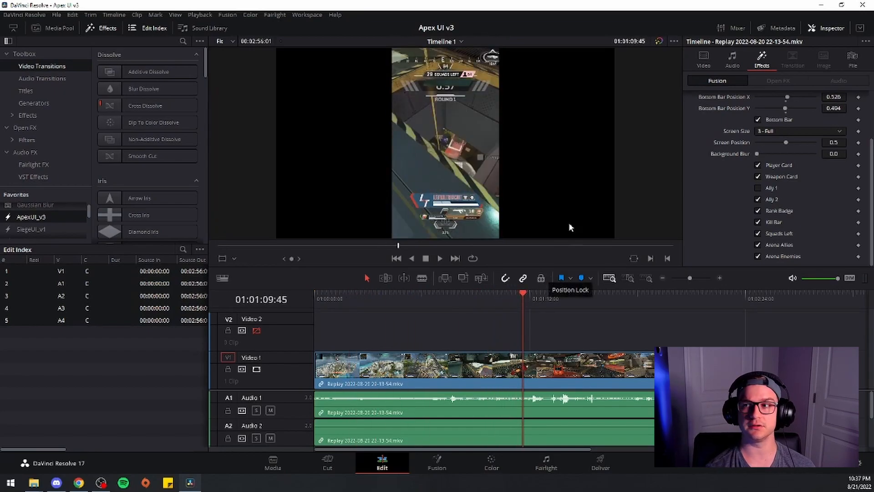
click(658, 42)
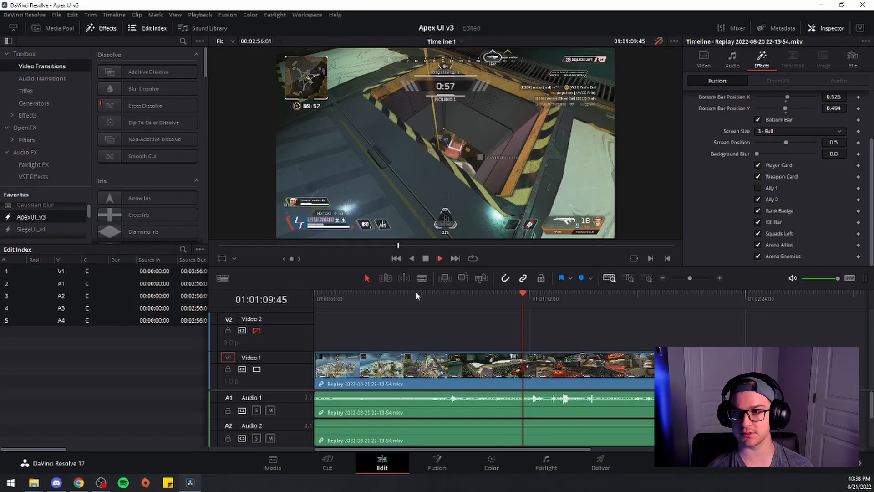
key(space)
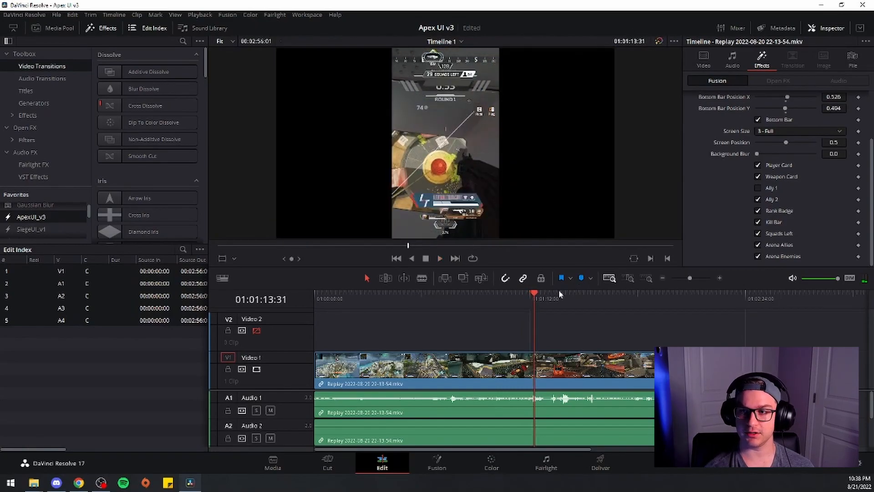
key(space)
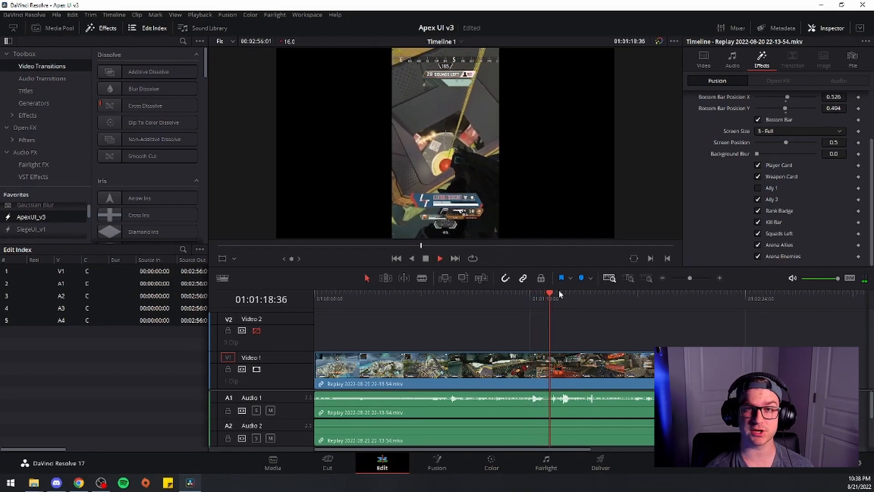
key(space)
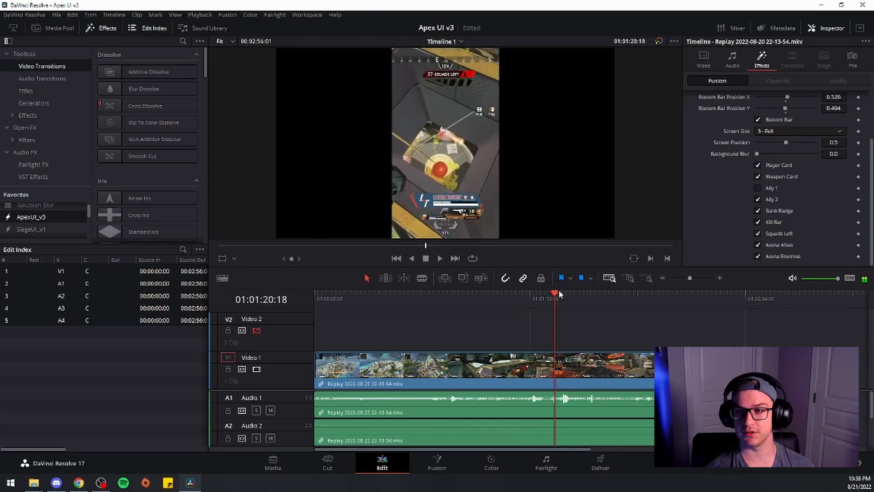
Step: Bypass the effects in the viewer, split the clip at 01:02:04:56, and ripple delete the footage before it
click(659, 41)
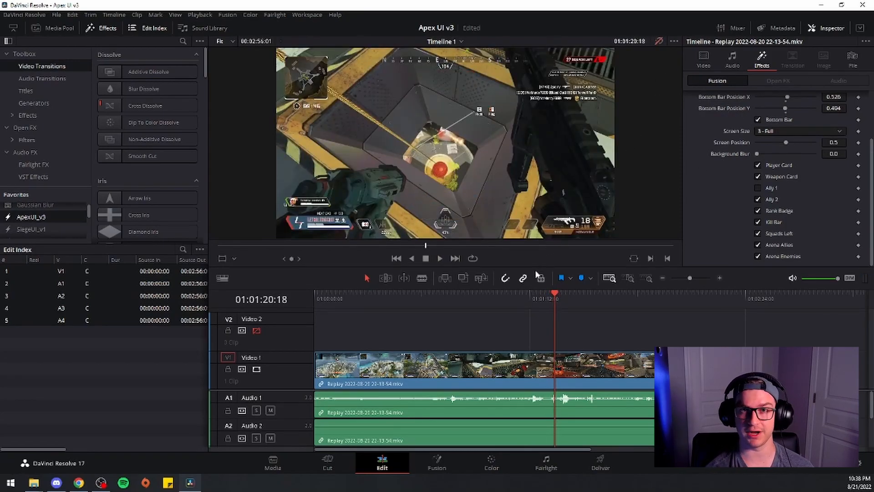
drag(555, 294, 688, 316)
click(645, 374)
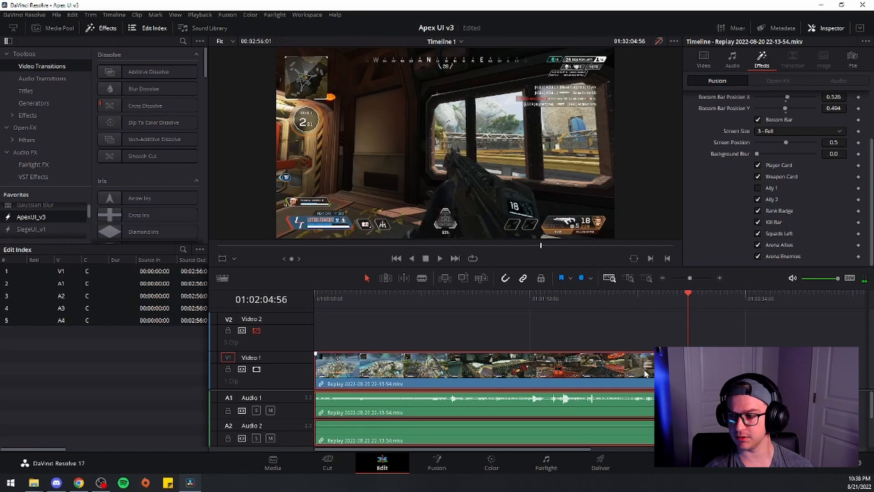
key(ctrl+b)
key(Delete)
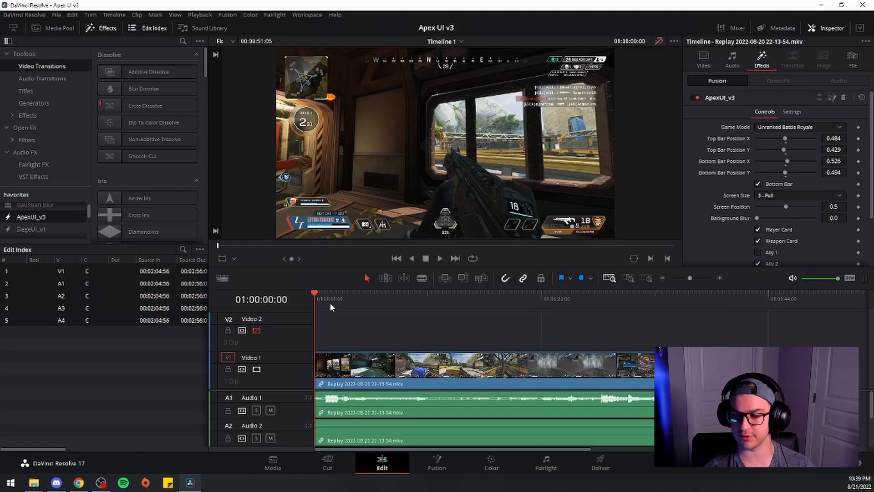
Step: Split the clip at 01:00:02:46 and 01:00:21:26, ripple delete the section between the cuts, and save the project
drag(316, 292, 342, 296)
key(ctrl+b)
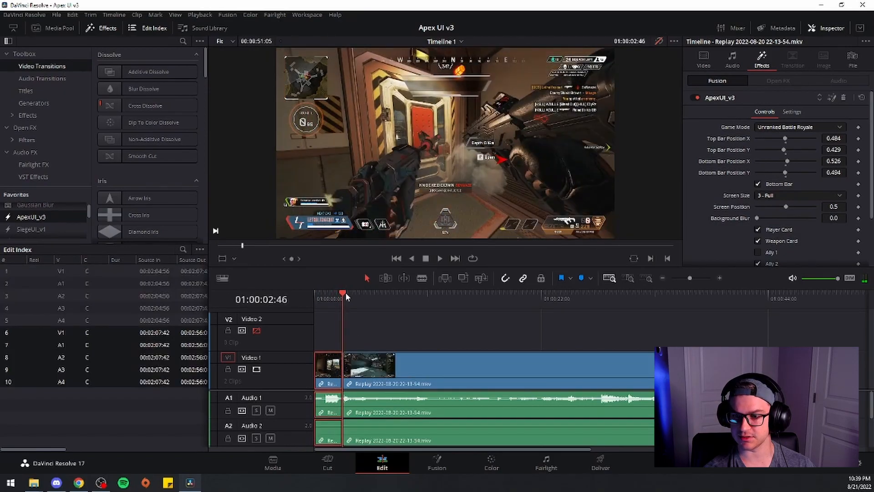
drag(345, 291, 535, 316)
key(ctrl+b)
click(529, 363)
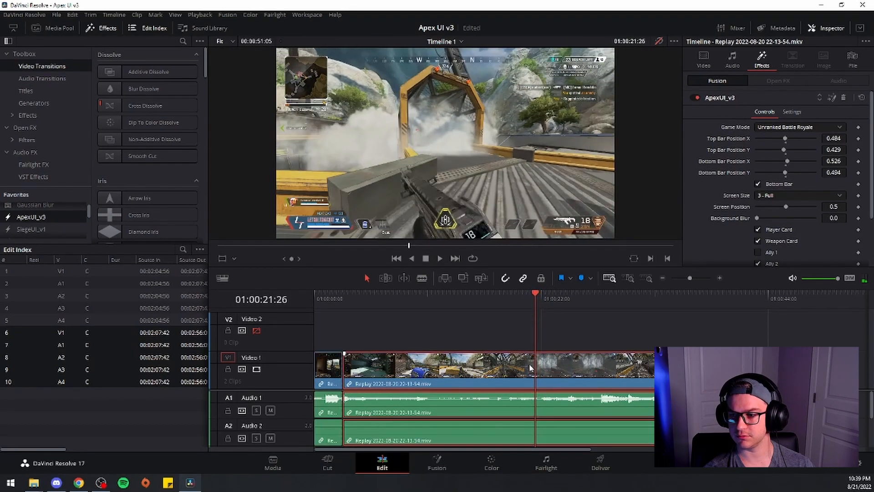
key(Delete)
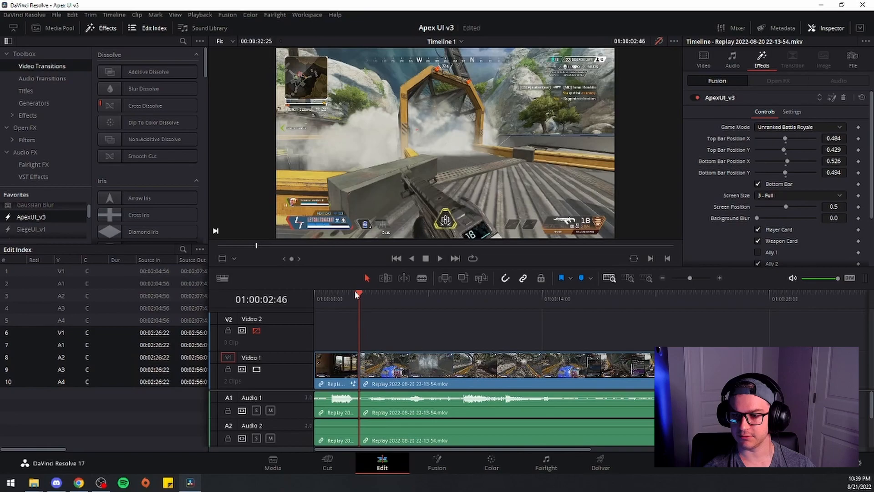
key(space)
key(space)
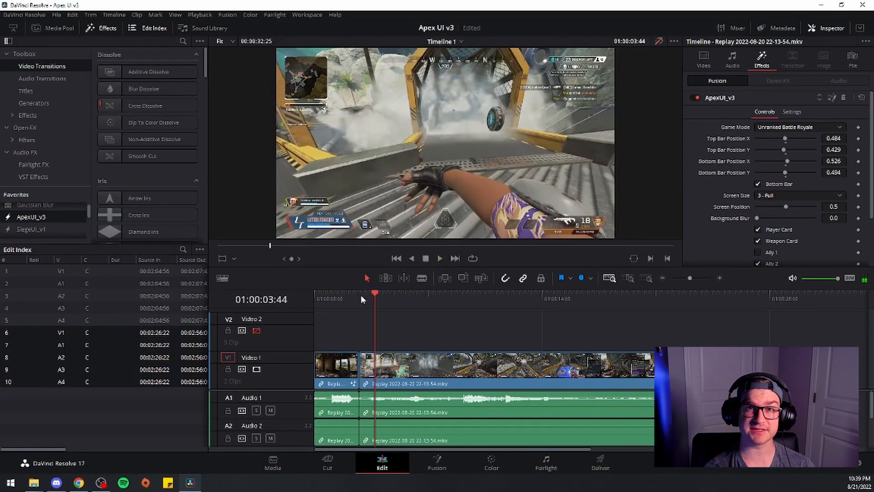
key(ctrl+s)
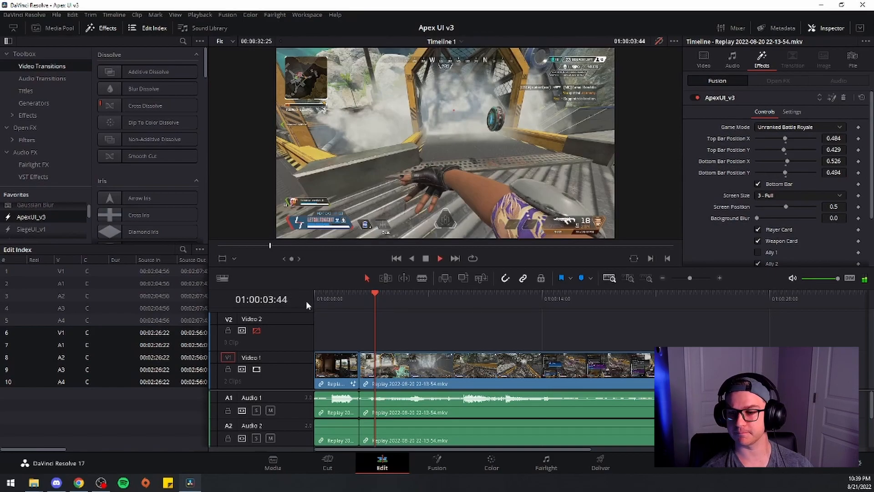
Step: Split the second clip at 01:00:06:31 and ripple delete the short segment before the cut
key(space)
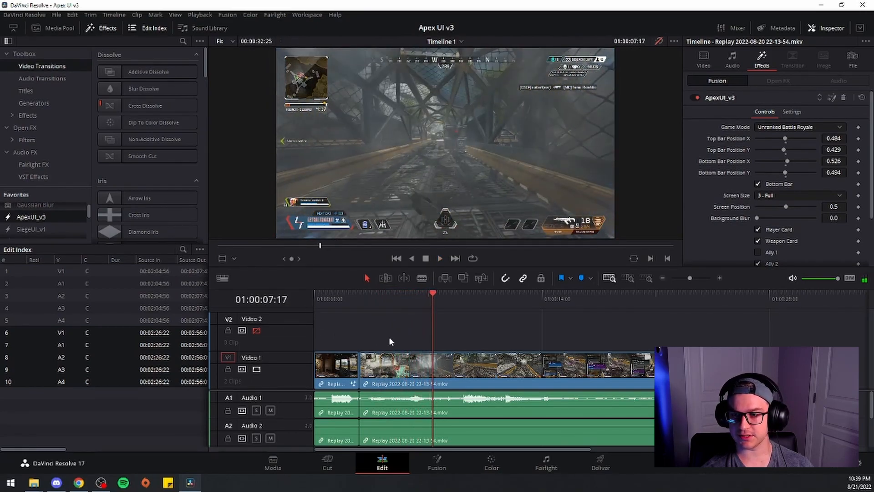
drag(432, 293, 420, 301)
click(395, 366)
key(ctrl+b)
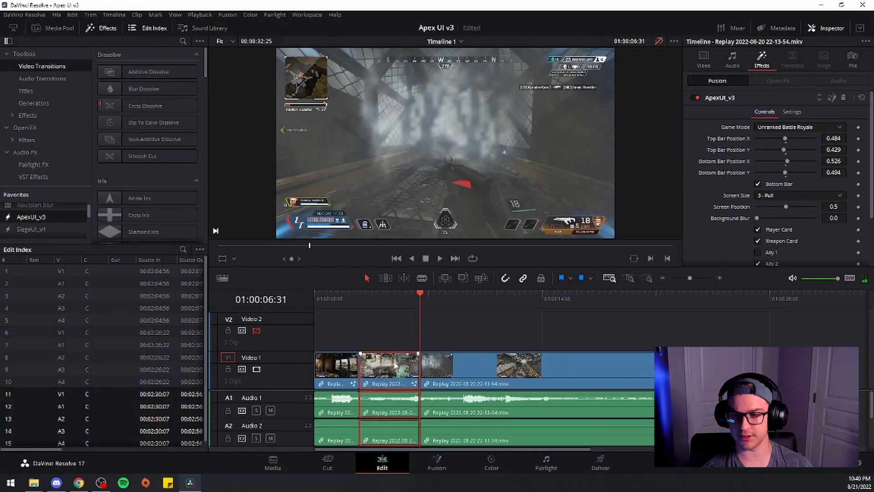
key(BackSpace)
click(389, 362)
key(BackSpace)
Step: Play through the second clip, split it at 01:00:09:28, and delete the footage after the cut
key(space)
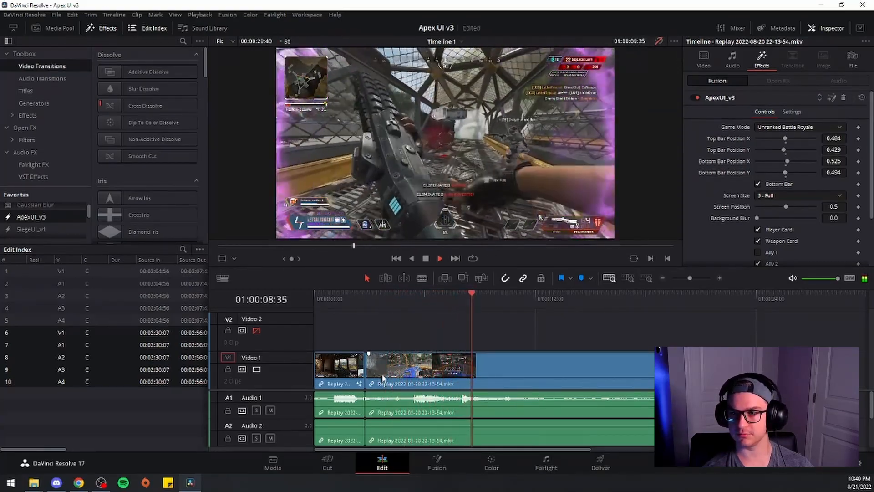
key(space)
click(510, 375)
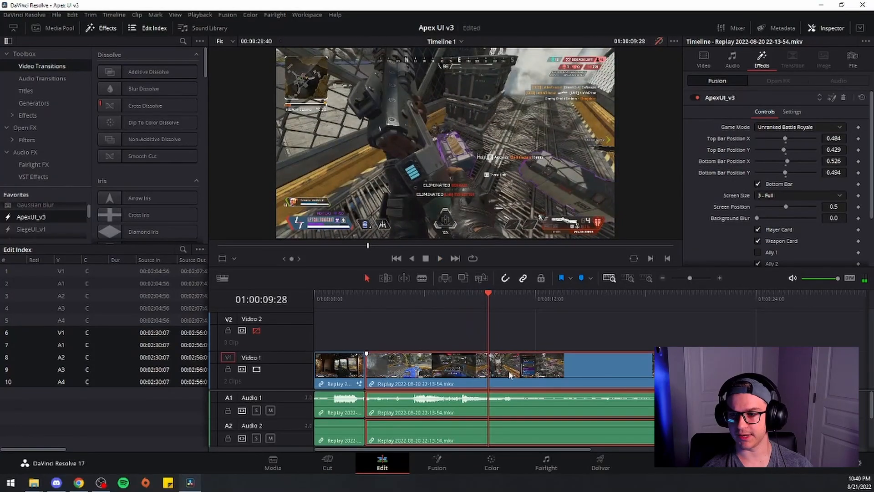
key(ctrl+b)
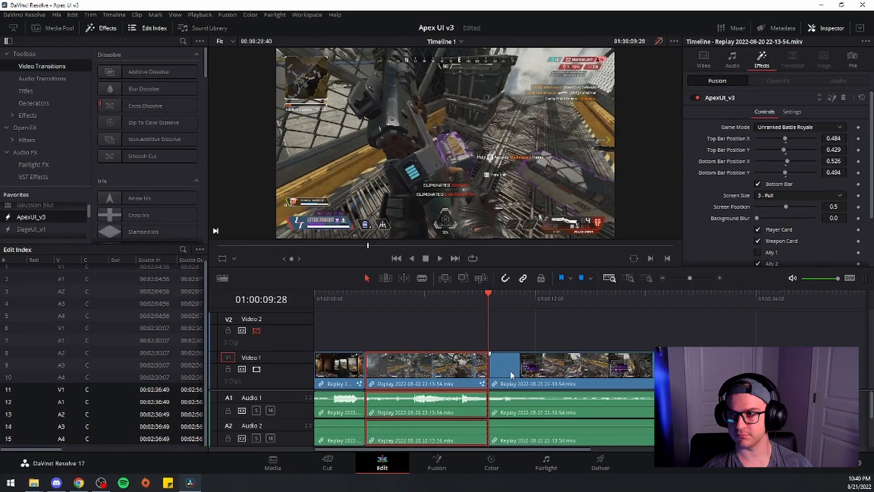
click(523, 373)
key(Delete)
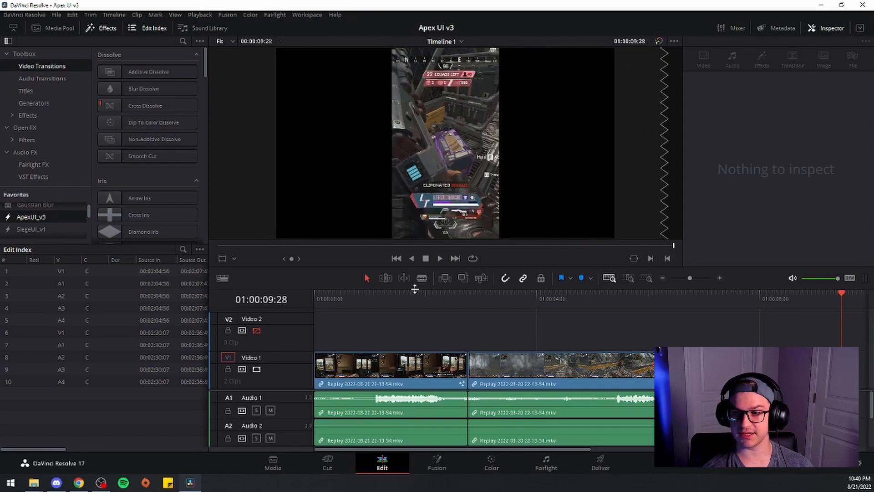
Step: Play the trimmed timeline from its start and browse the available video transitions
key(Home)
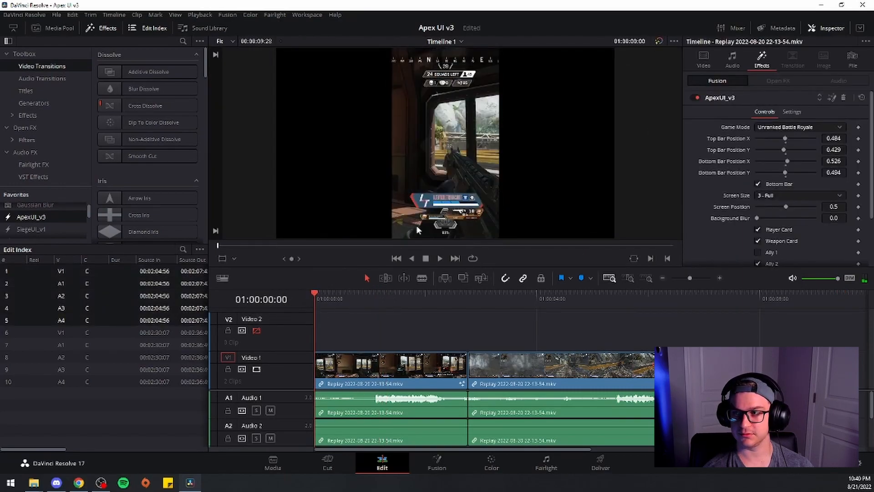
key(space)
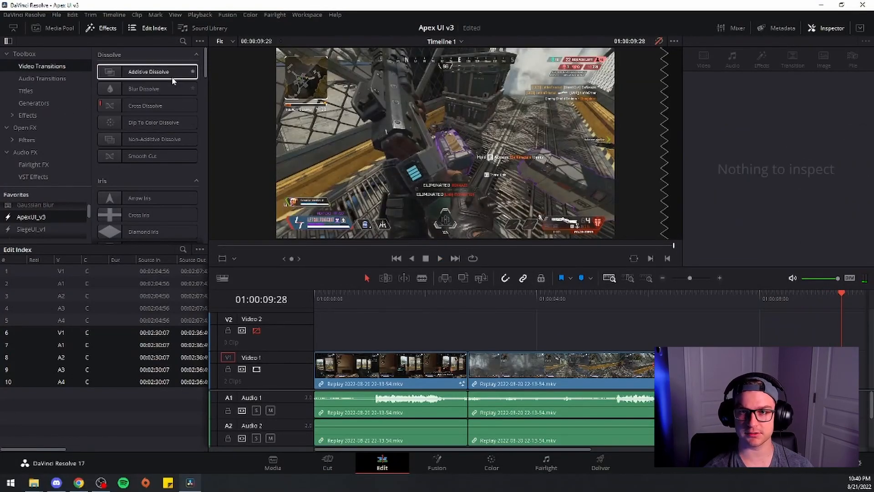
drag(205, 72, 195, 156)
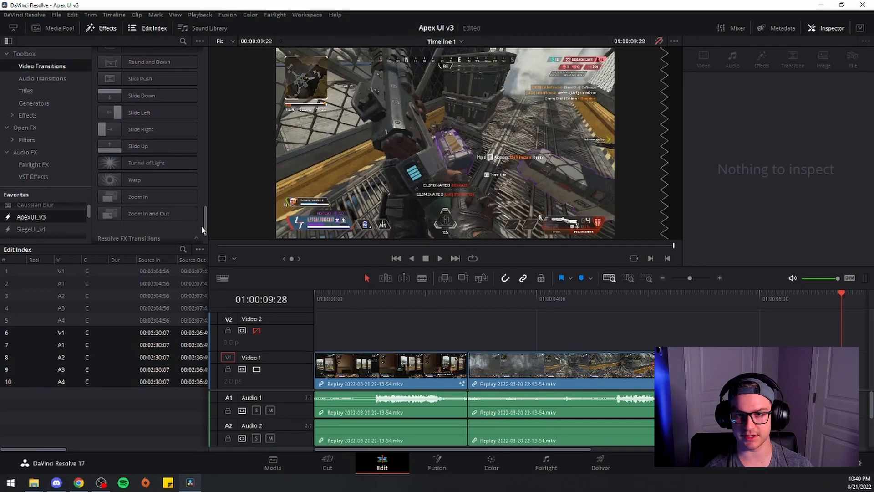
scroll(195, 143, up, 6)
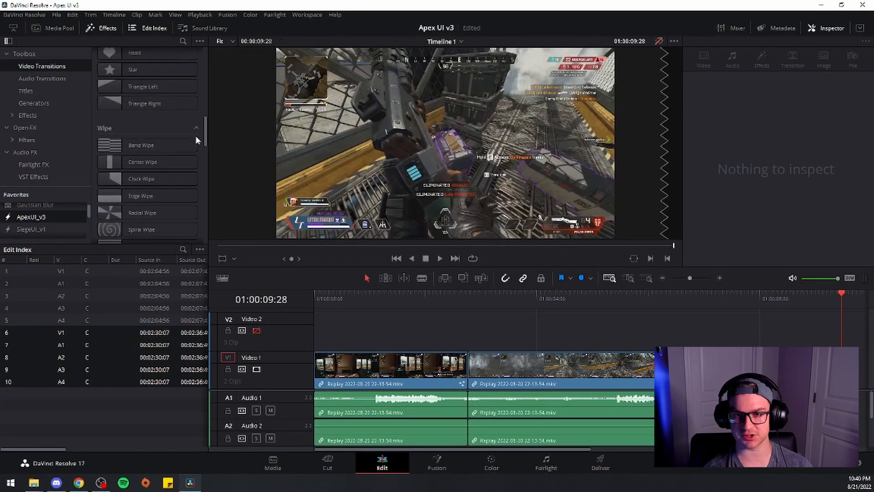
scroll(194, 112, up, 3)
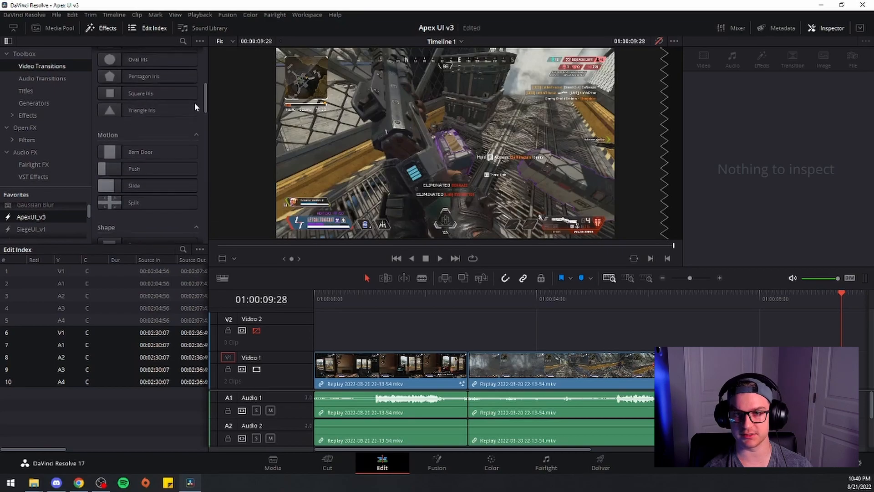
scroll(198, 106, up, 2)
scroll(206, 104, up, 5)
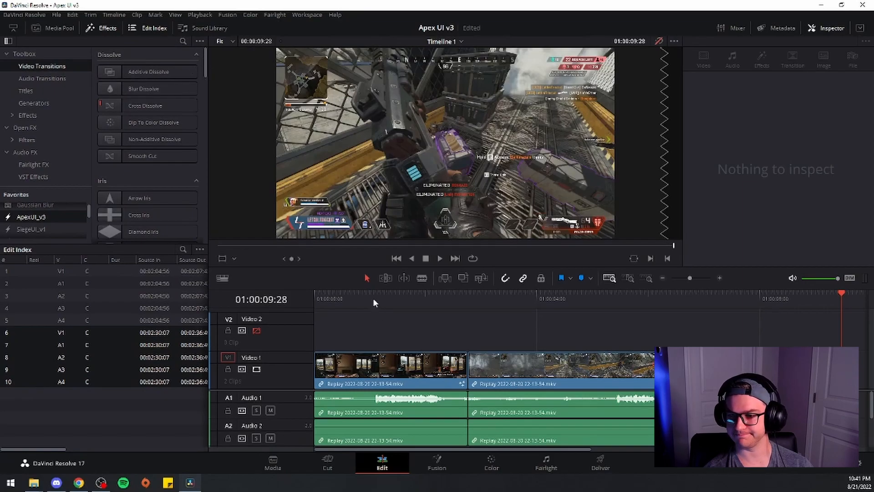
Step: Replay the trimmed timeline from its start, check the lower audio tracks, and re-enable the effects in the viewer
key(Home)
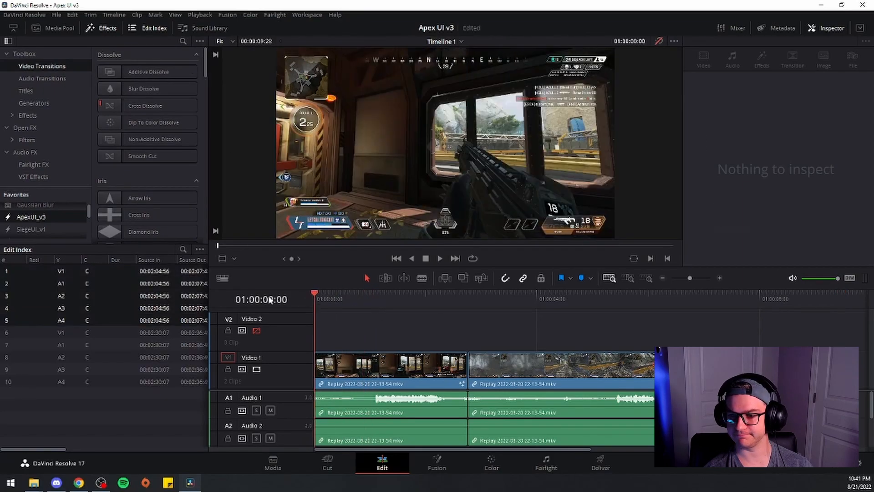
key(space)
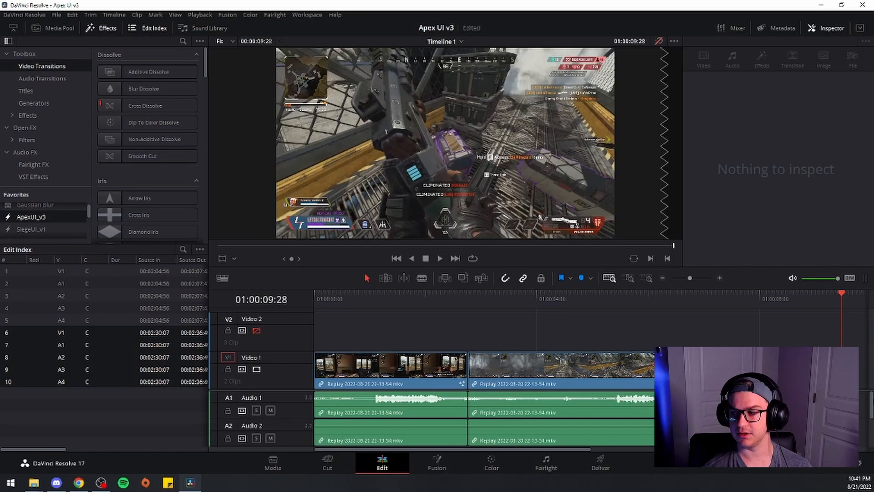
drag(871, 401, 871, 423)
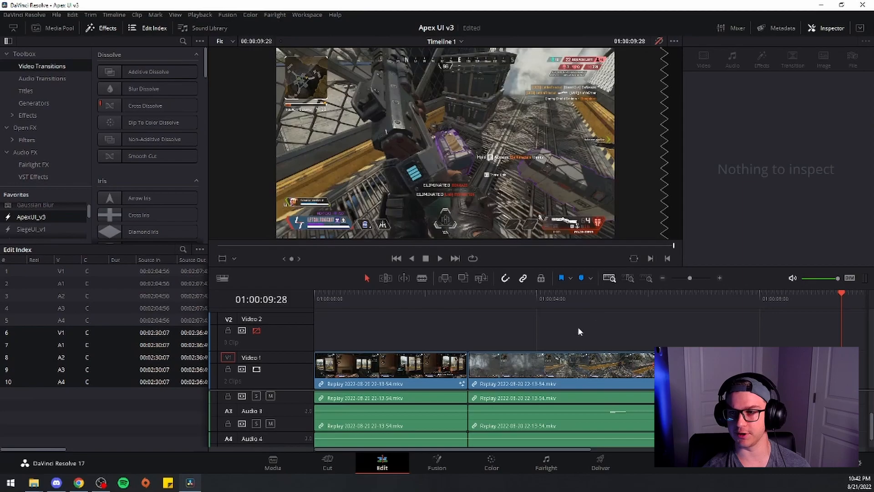
click(658, 42)
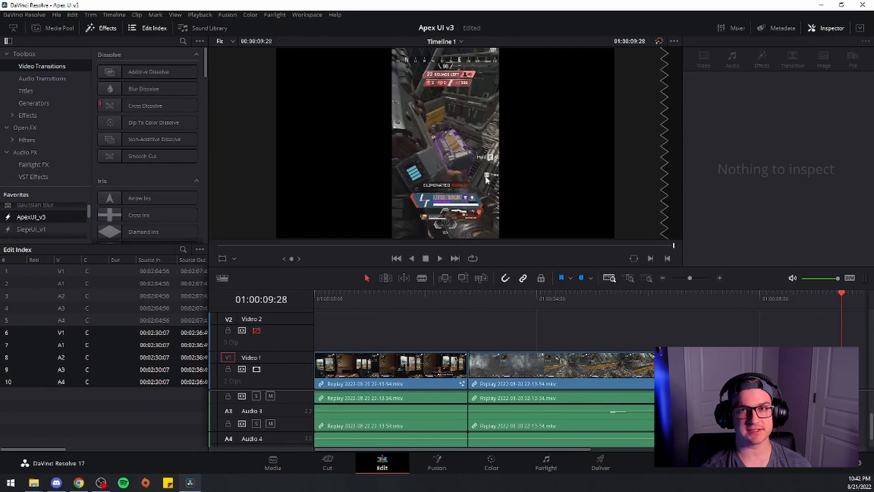
Step: Open the Deliver page, load the TiktokUI render preset, and review the preset management options and other available presets
click(594, 462)
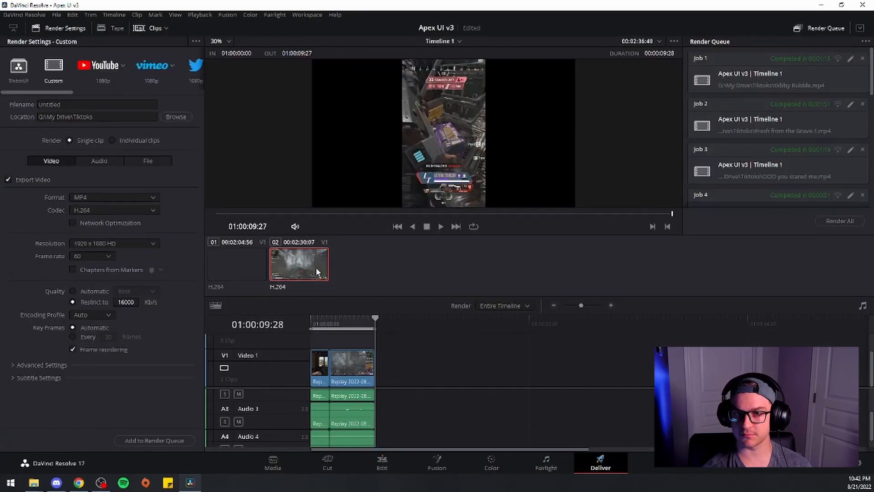
click(22, 73)
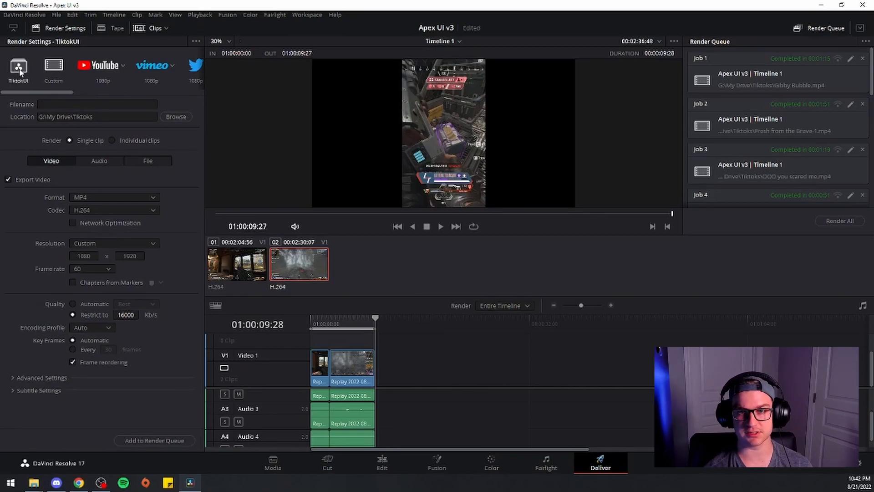
click(196, 41)
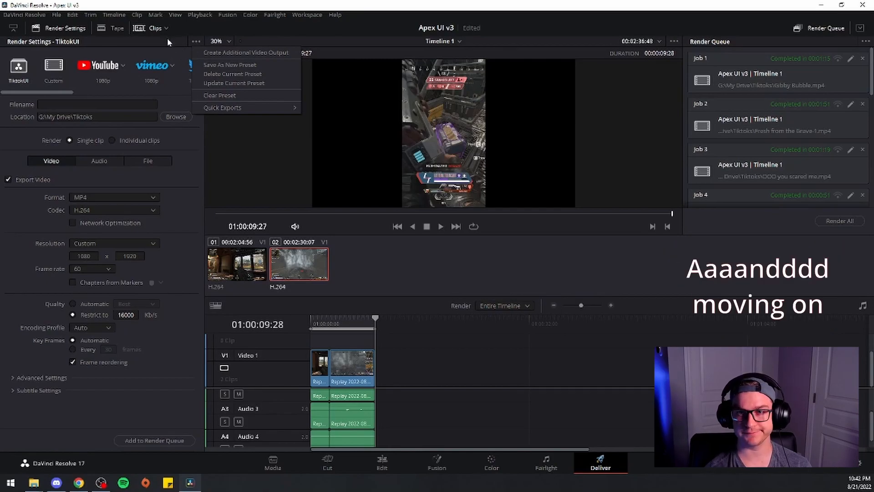
click(167, 38)
click(193, 39)
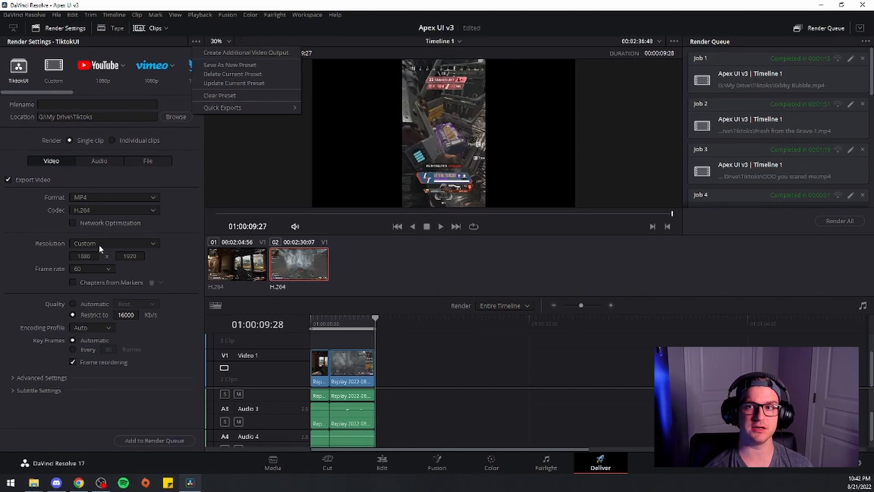
click(19, 69)
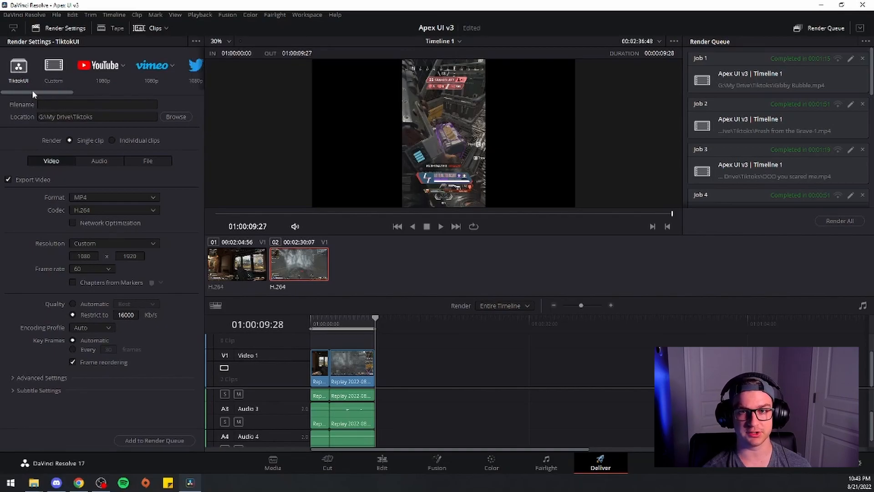
drag(32, 92, 45, 90)
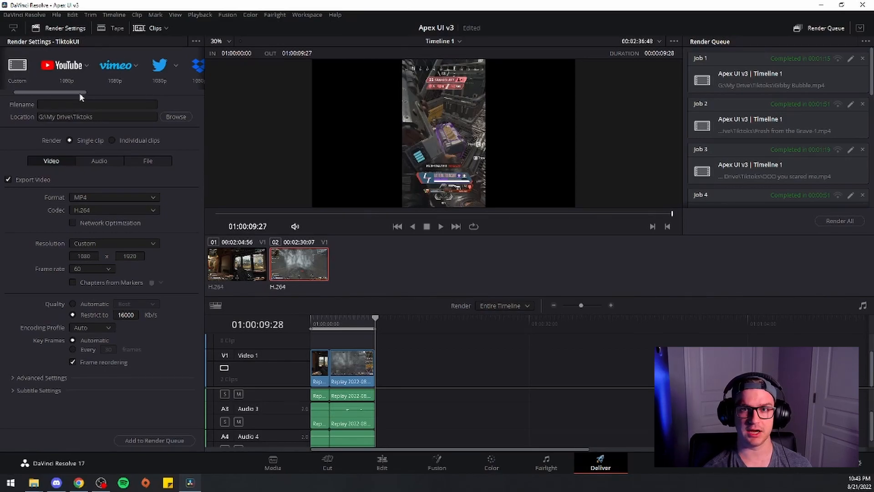
drag(79, 92, 38, 94)
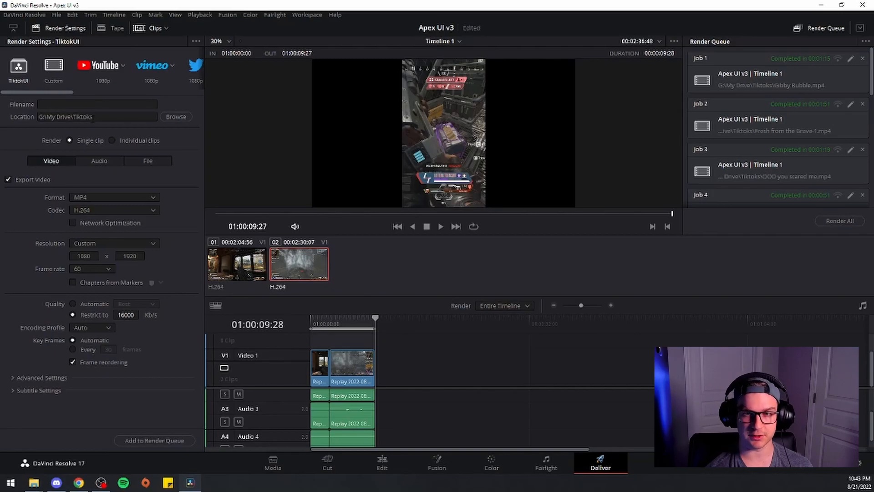
Step: Name the output file EZ Squad Wipe off Drop and try to add it to the render queue
click(91, 105)
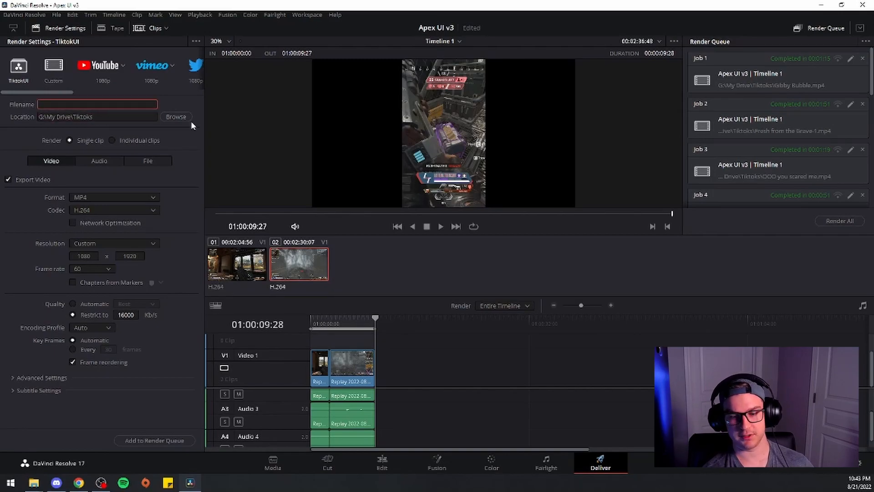
text(EZ Squad Wipe off Drop)
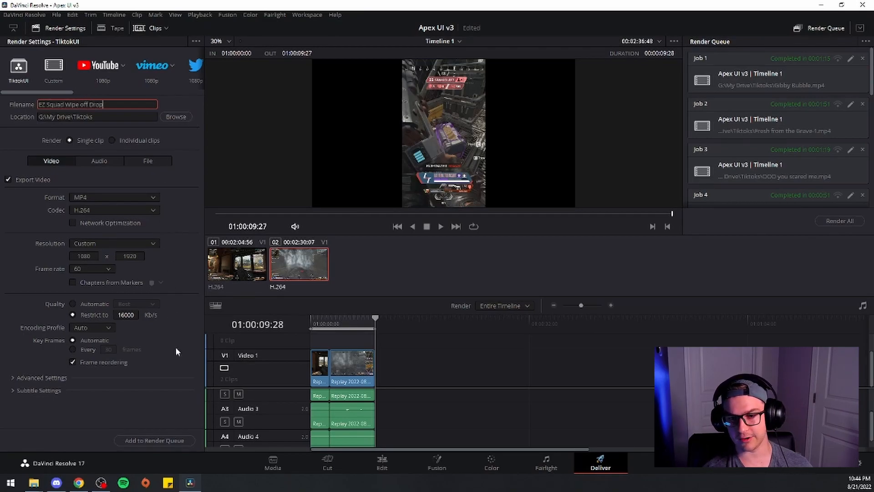
click(166, 444)
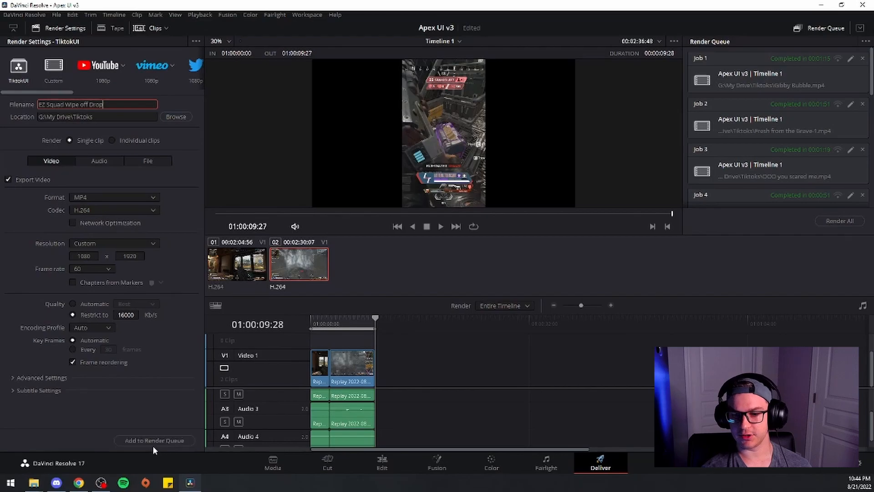
Step: Recheck the timeline on the Edit page, then queue the EZ Squad Wipe off Drop export and render it
click(381, 463)
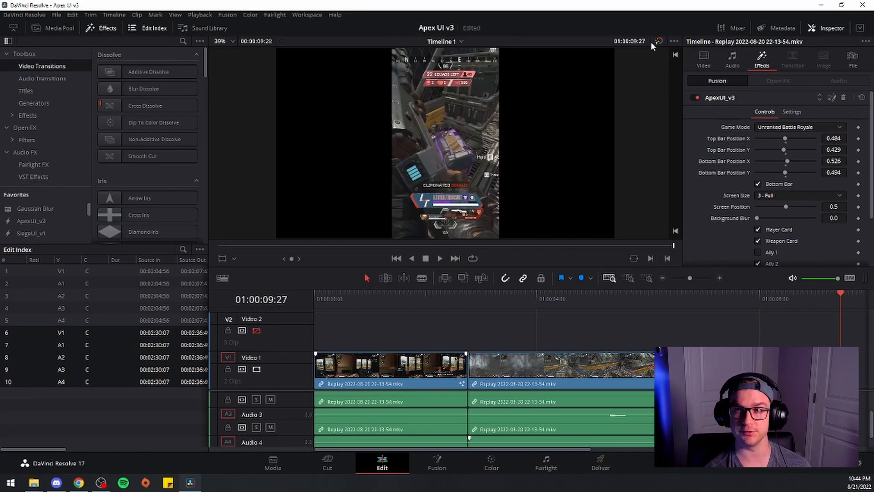
click(600, 462)
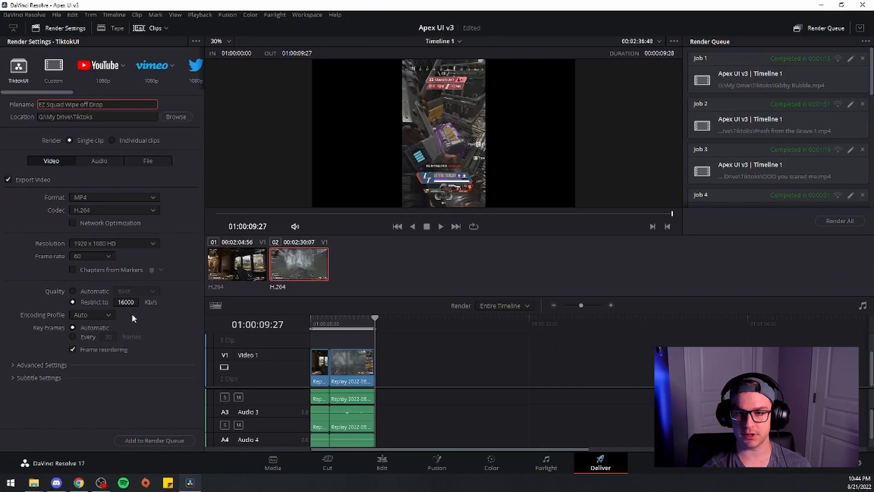
click(162, 439)
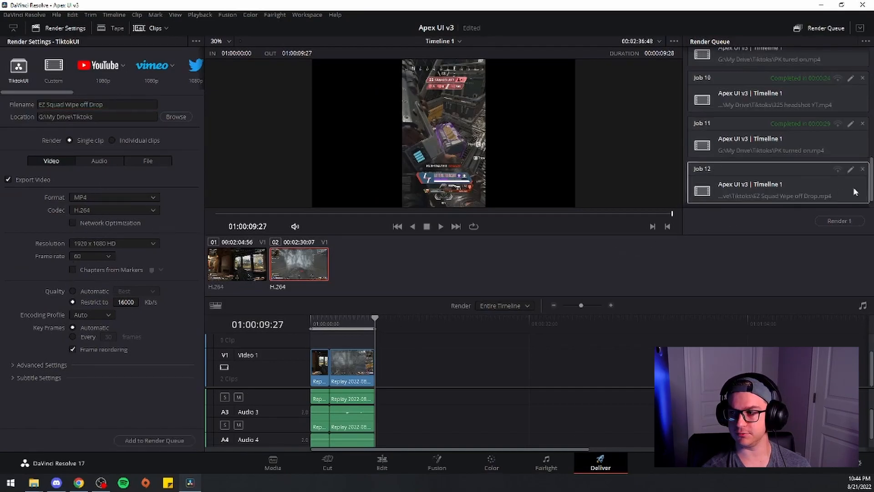
click(836, 222)
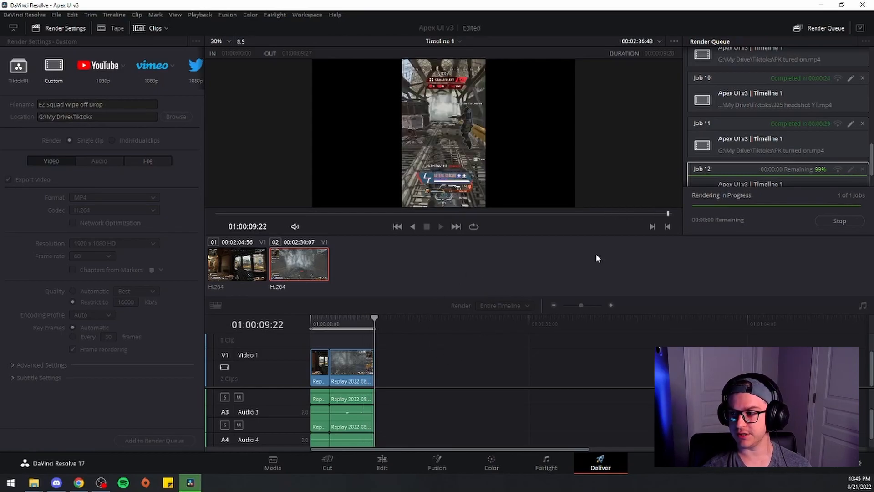
Step: Switch to File Explorer, locate the rendered EZ Squad Wipe off Drop video on Google Drive, and review its playback
right_click(33, 482)
click(46, 370)
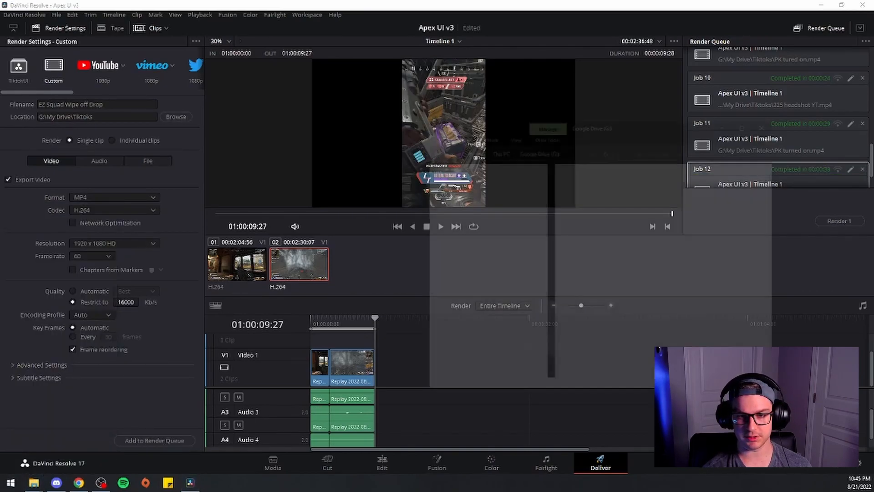
scroll(478, 250, up, 15)
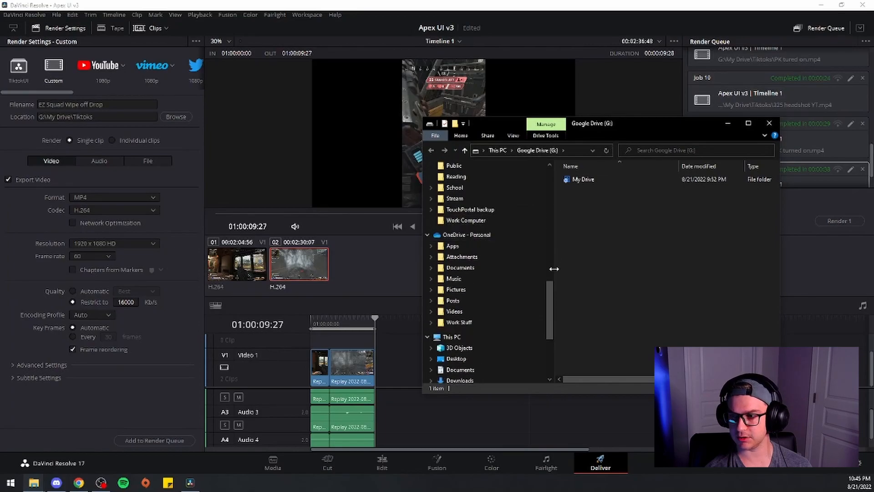
click(479, 284)
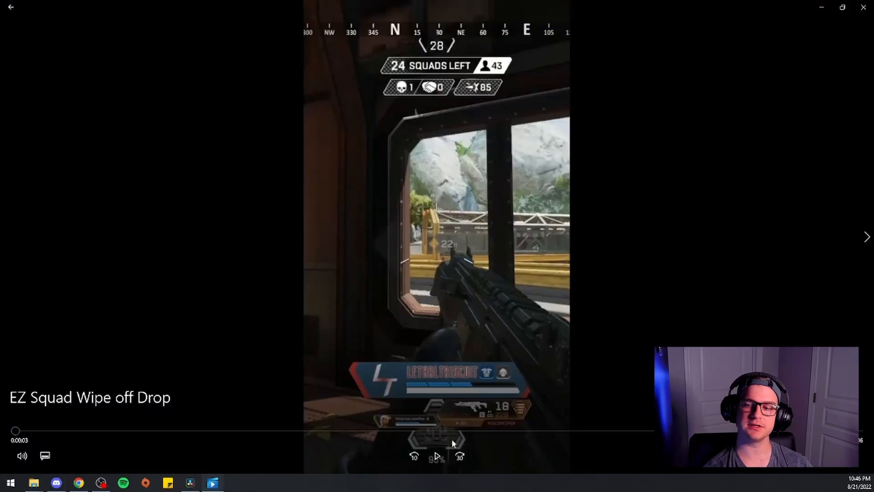
click(438, 455)
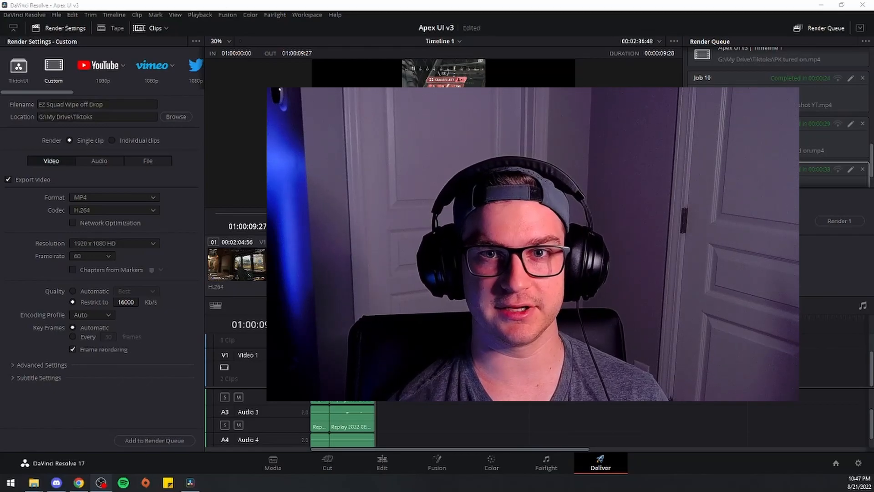
Step: Return to the render settings for EZ Squad Wipe off Drop and select the TiktokUI preset again
click(117, 105)
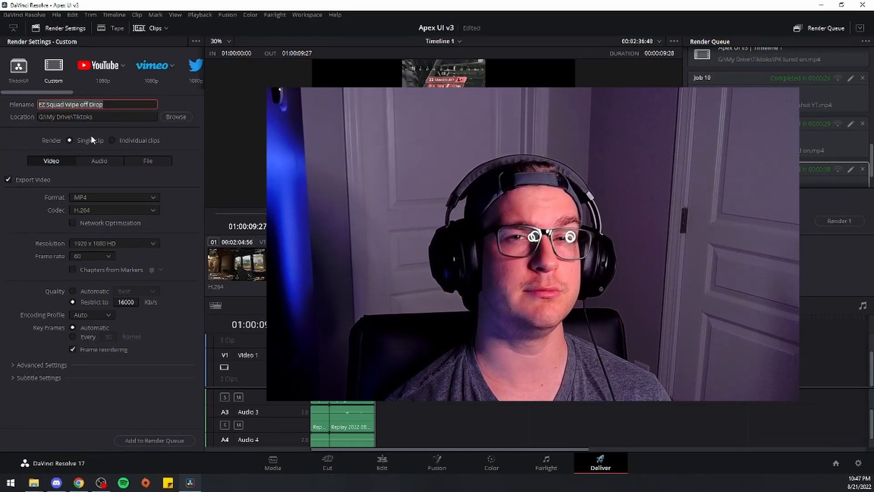
click(18, 66)
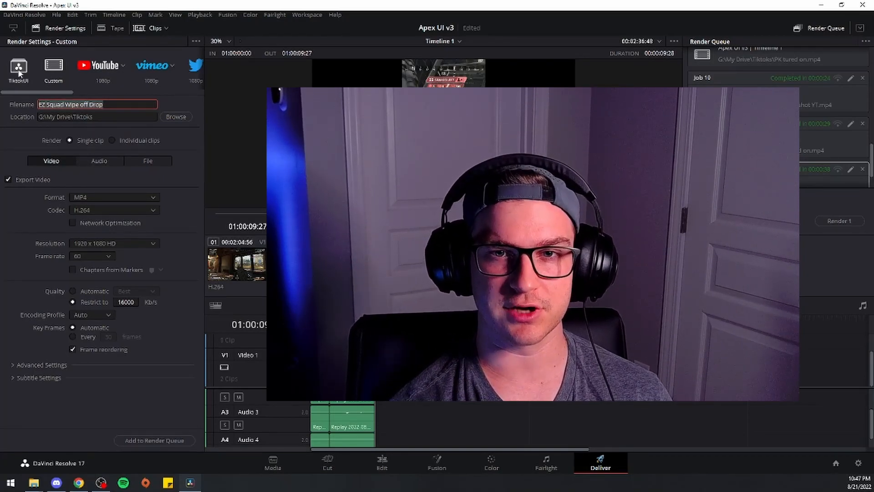